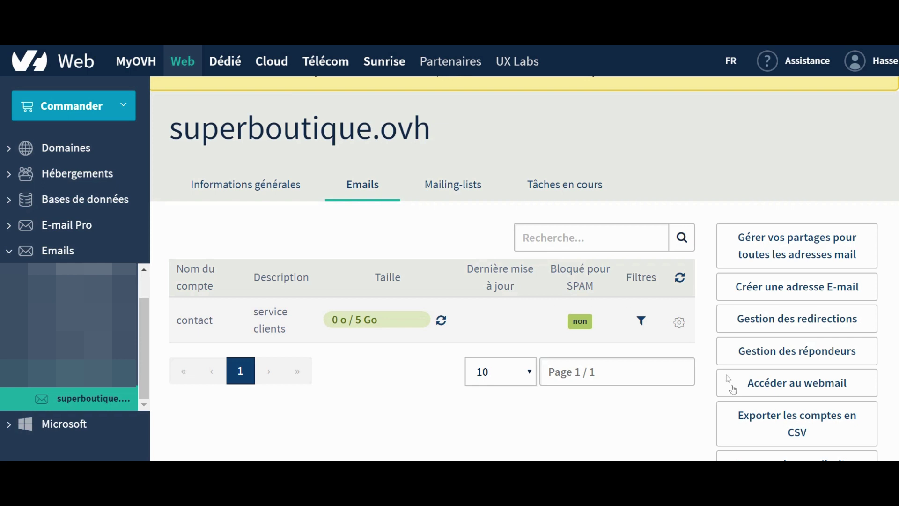
Step: Open OVH Webmail and enter the shop's contact mailbox address to sign in
click(786, 388)
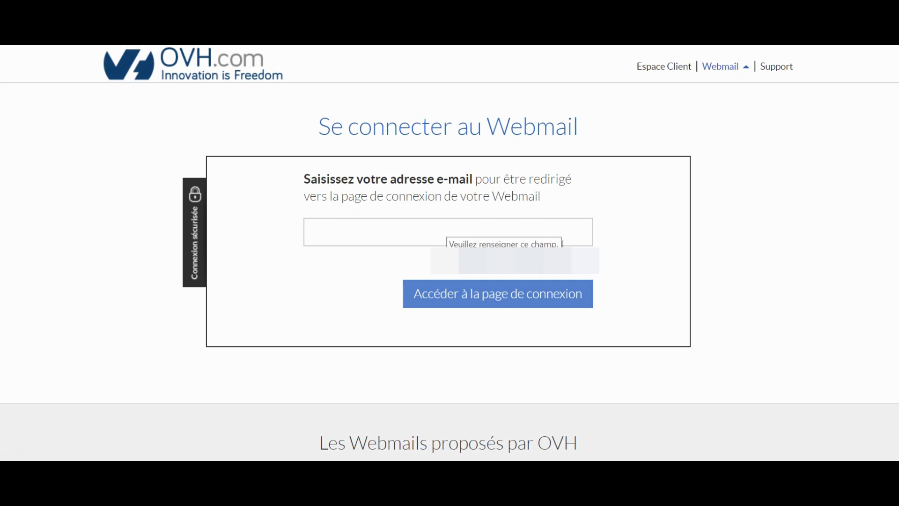
click(445, 237)
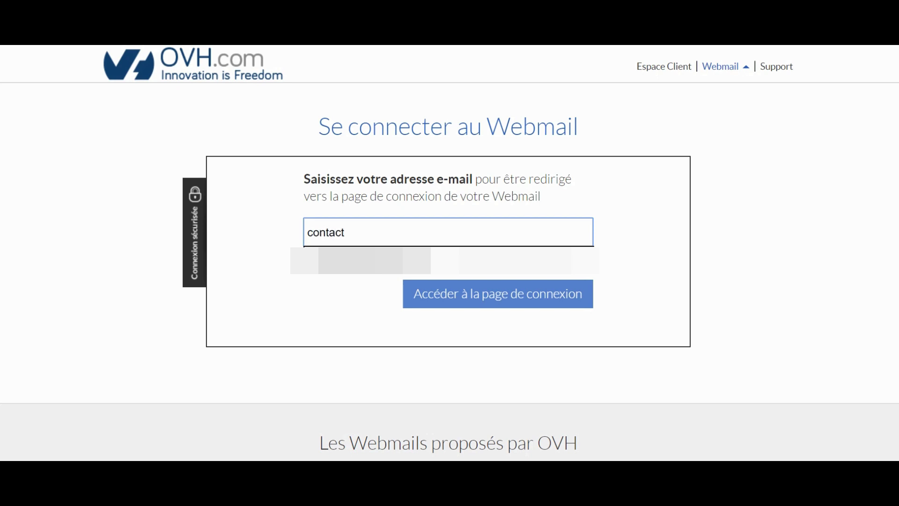
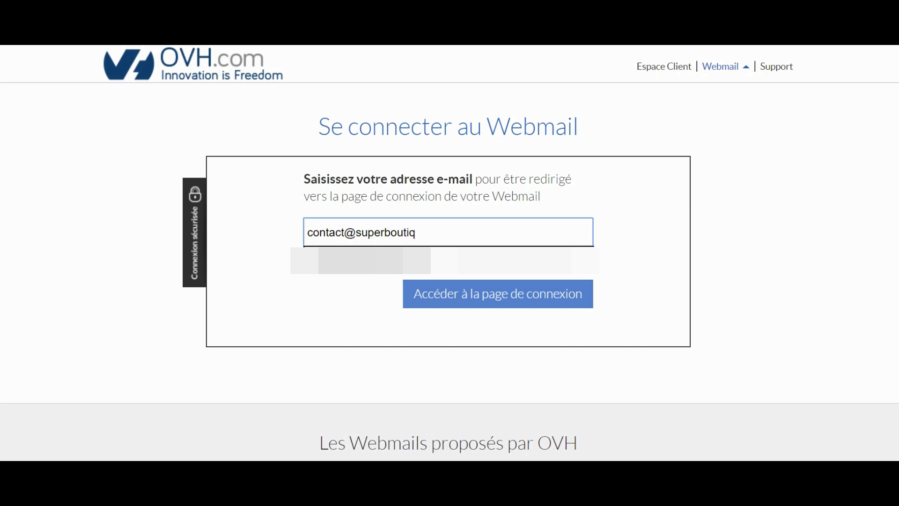
click(685, 256)
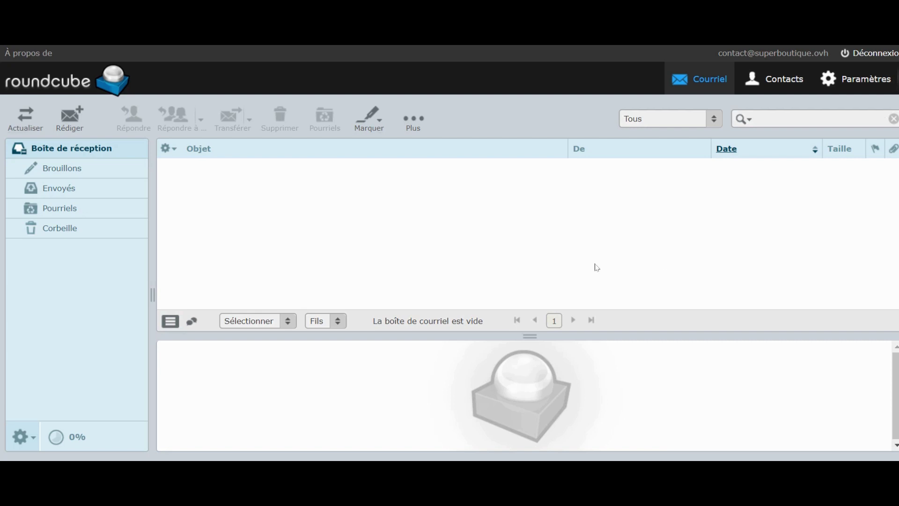
Step: Start a new message in Roundcube from the contact mailbox
click(64, 122)
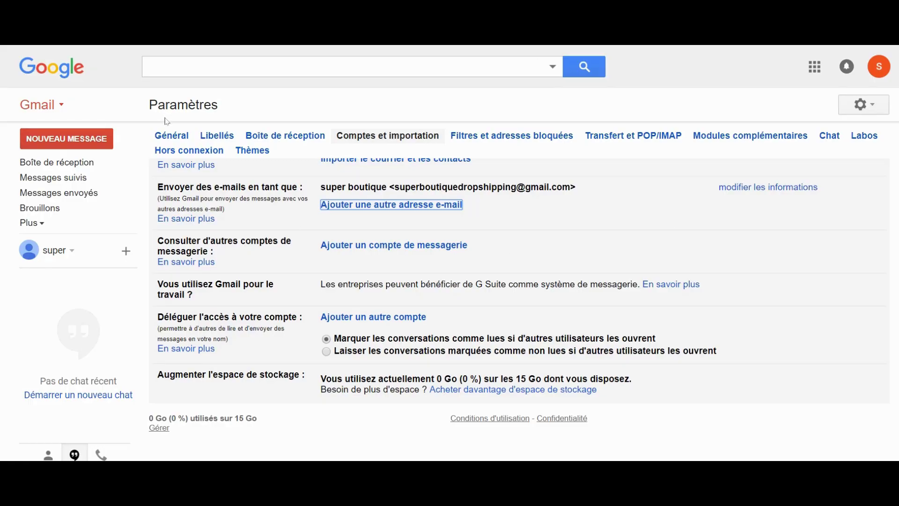
Step: Go back to the Gmail inbox and open the full Paramètres page from the gear menu
click(66, 164)
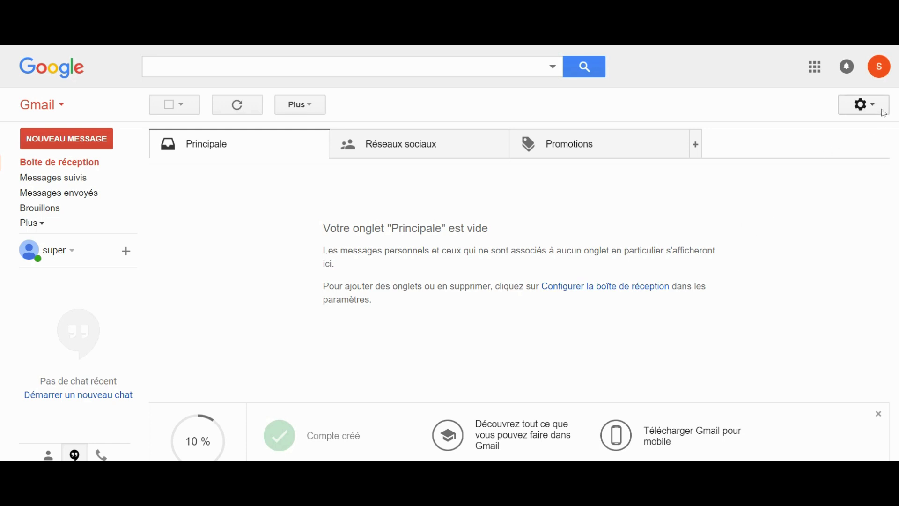
click(750, 78)
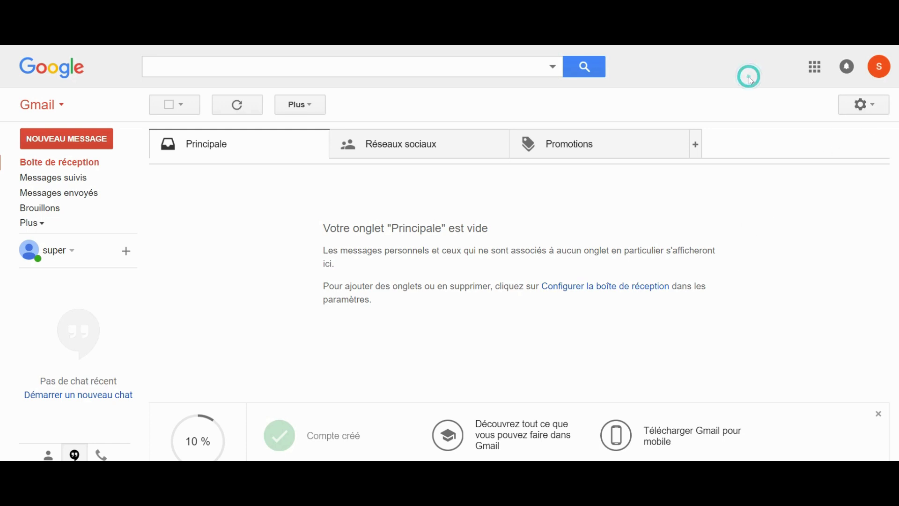
click(872, 108)
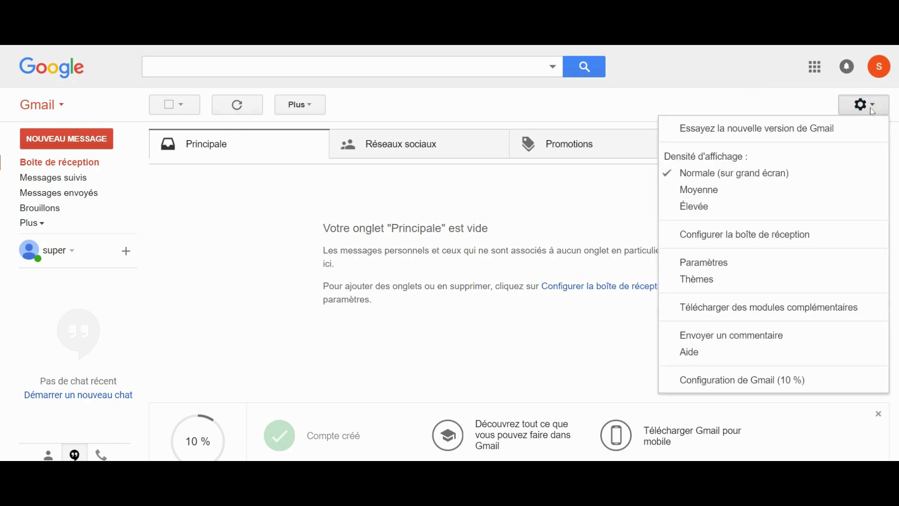
click(725, 266)
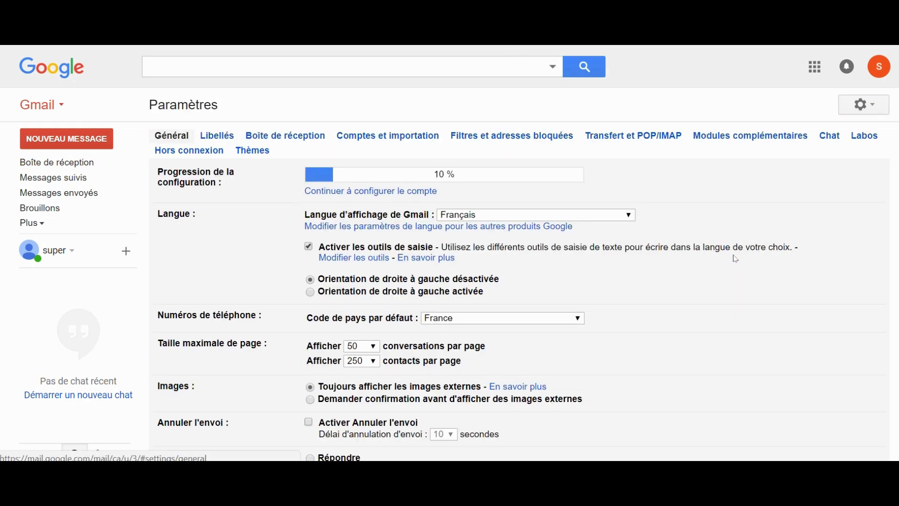
Step: On the Comptes et importation tab, open the form to add another send-as address
click(397, 138)
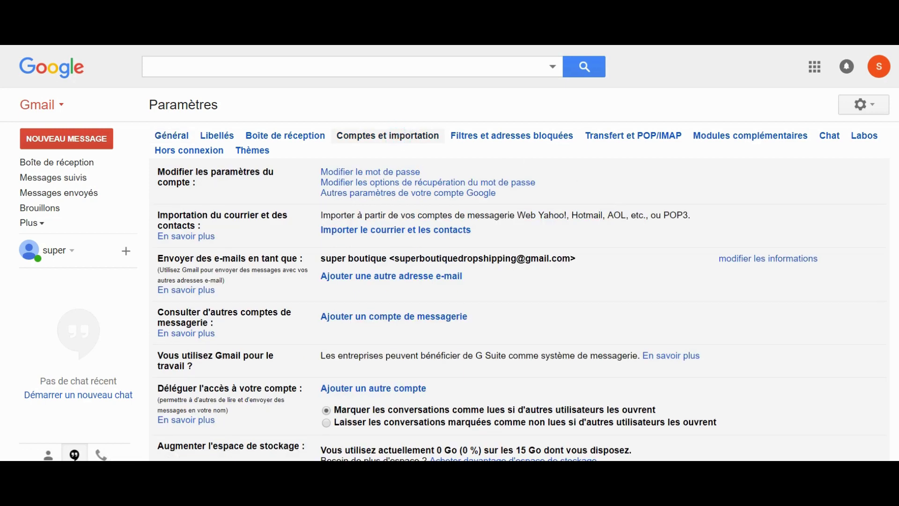
scroll(727, 217, down, 2)
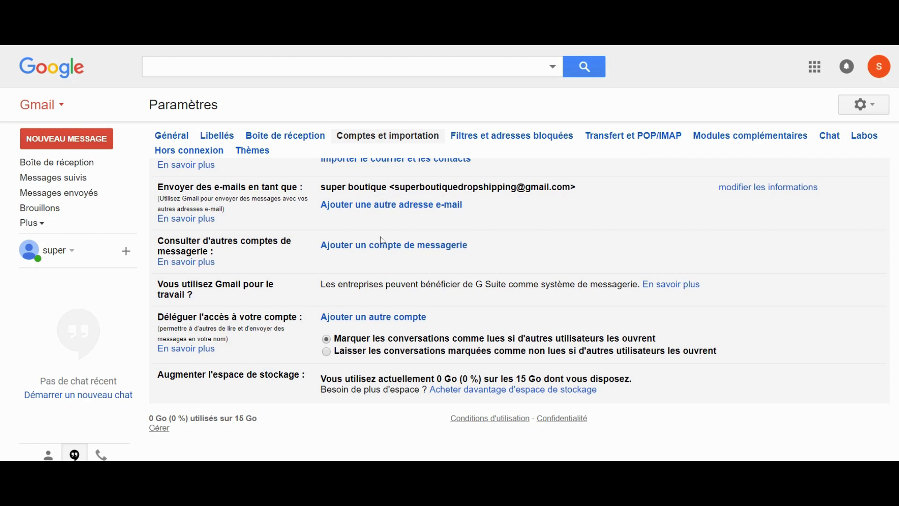
drag(579, 187, 389, 187)
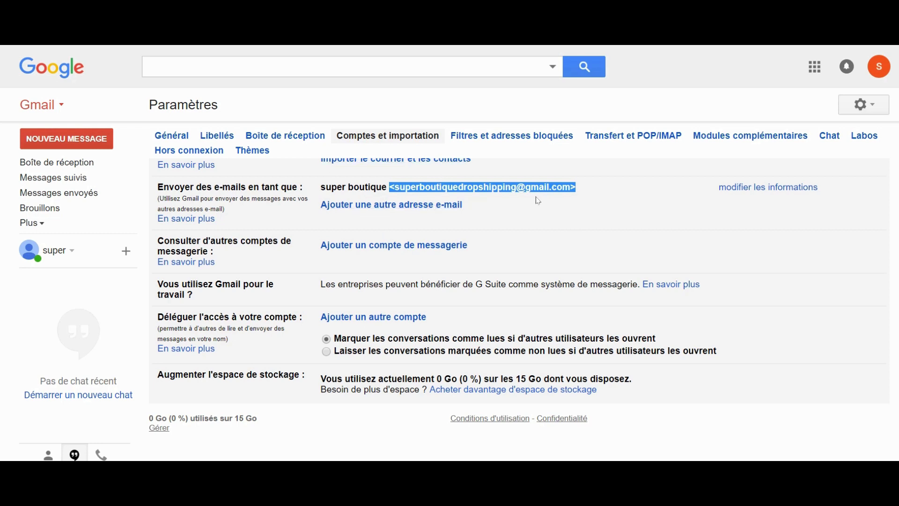
click(636, 199)
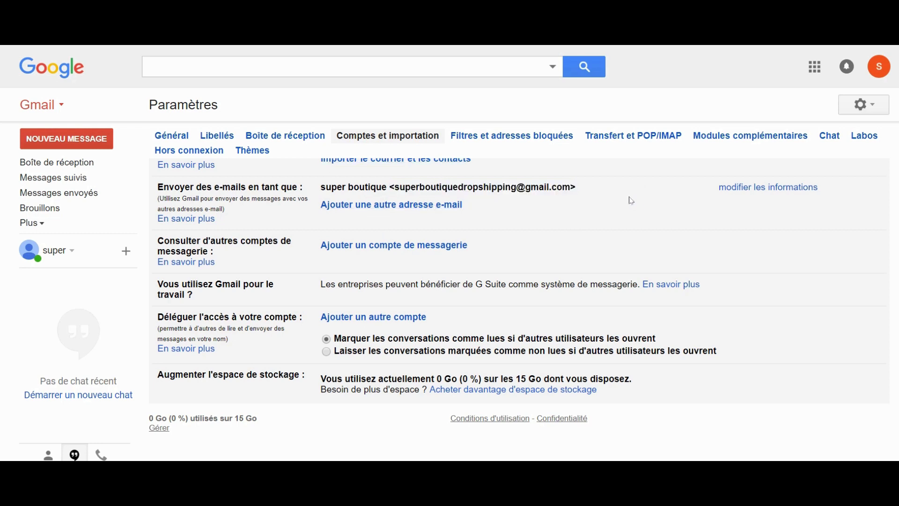
click(417, 206)
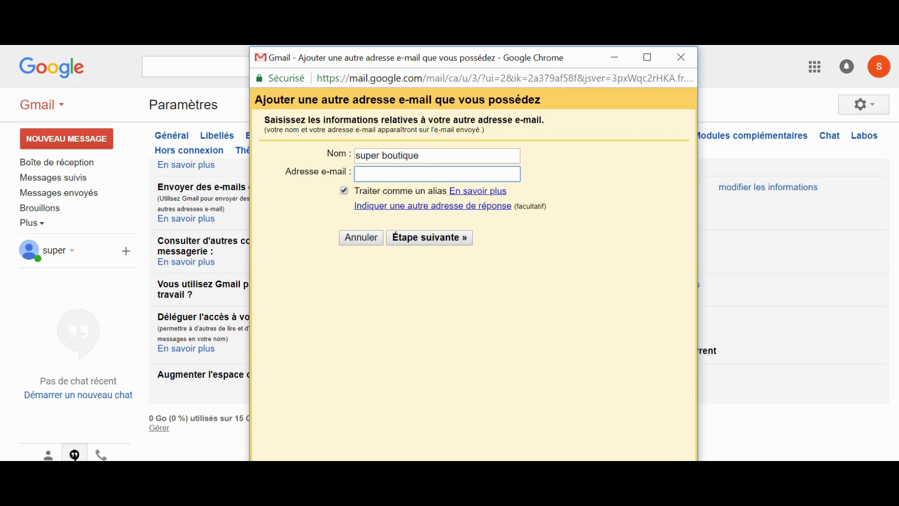
Step: Enter the shop's contact address as the new send-as address and continue to the SMTP step
click(436, 154)
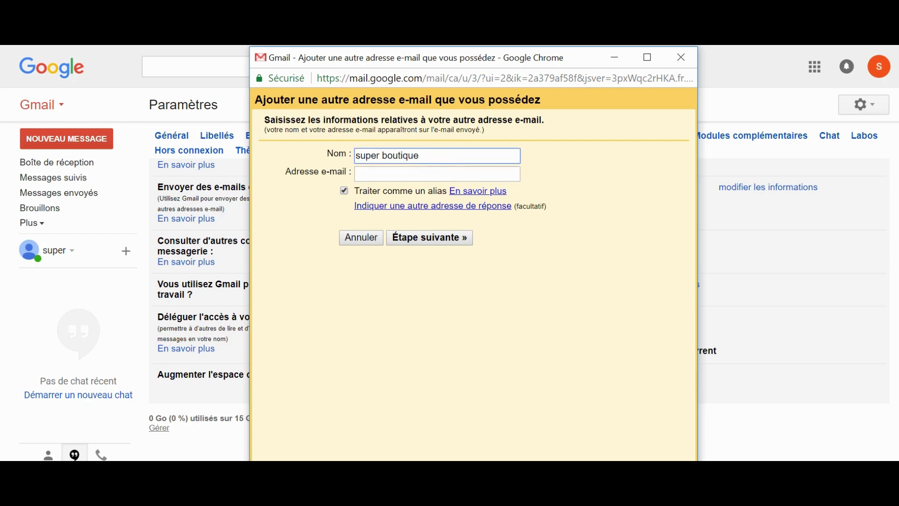
click(454, 175)
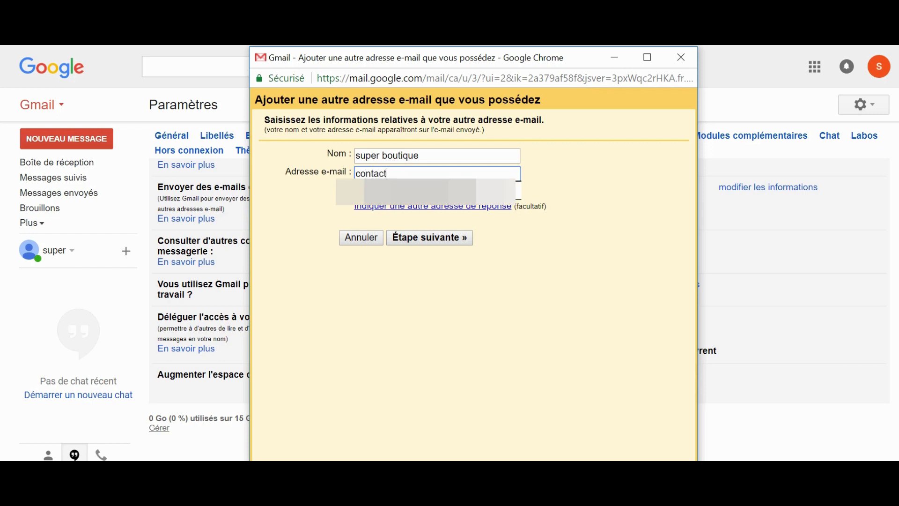
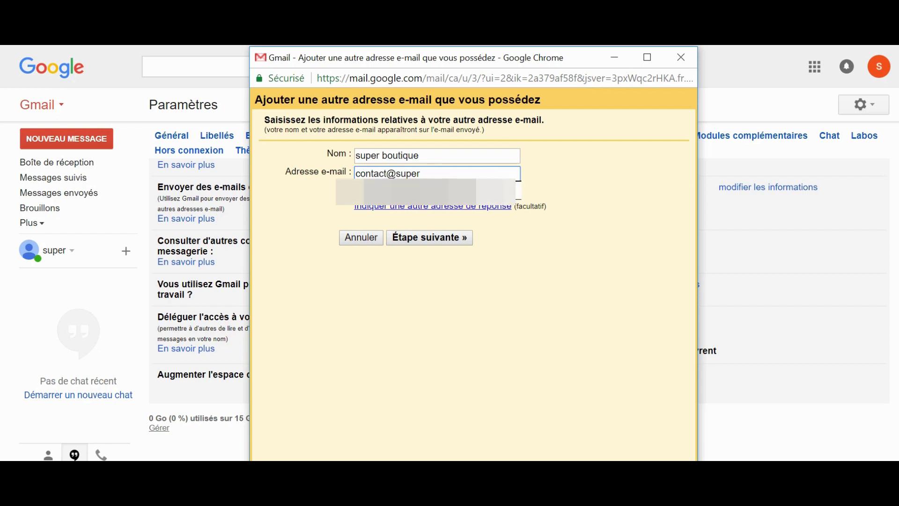
click(608, 199)
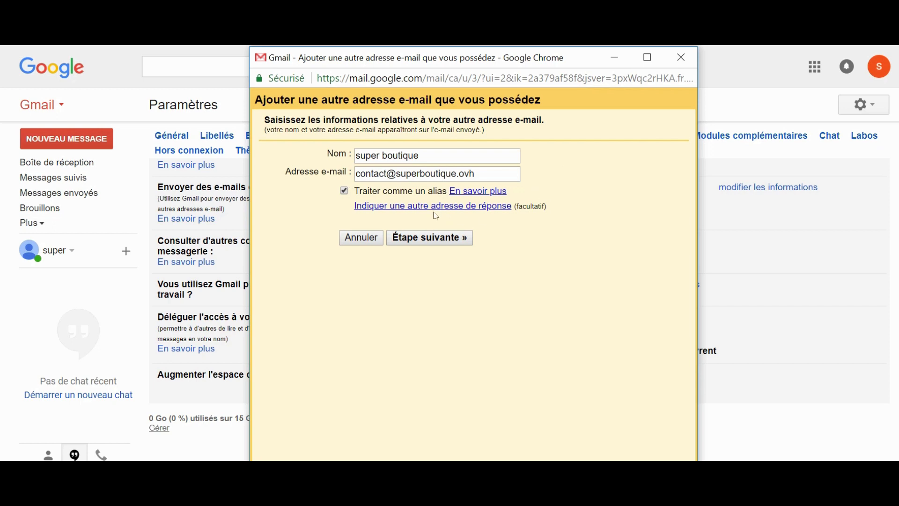
click(435, 239)
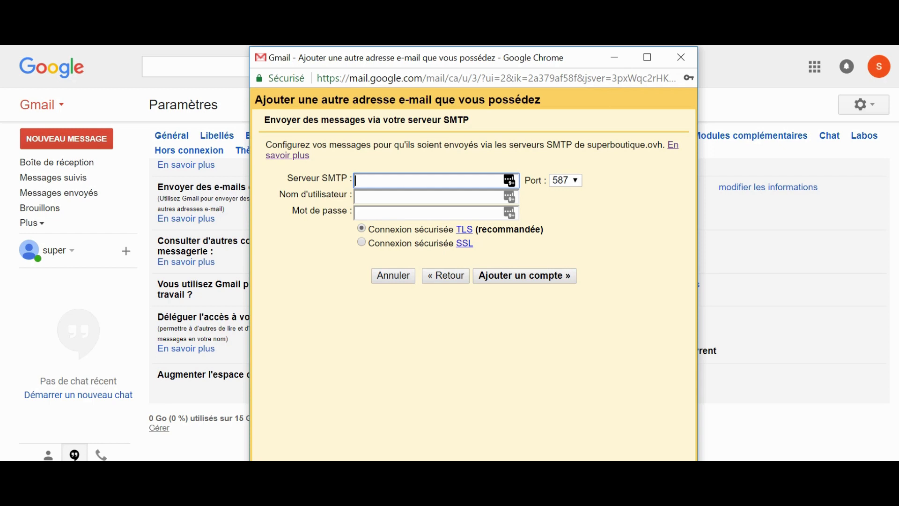
Step: Paste SSL0.OVH.NET as the SMTP server and move to the username field
text(SSL0.OVH.NET)
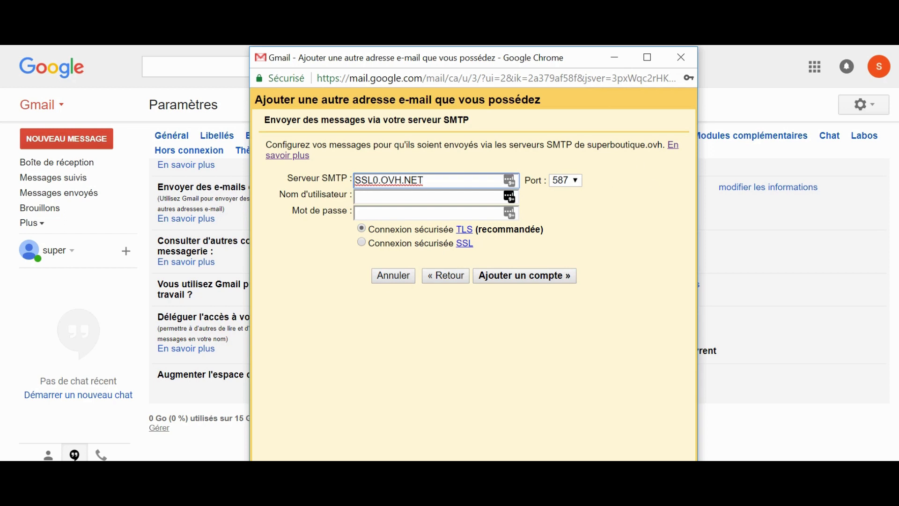
click(445, 194)
click(601, 248)
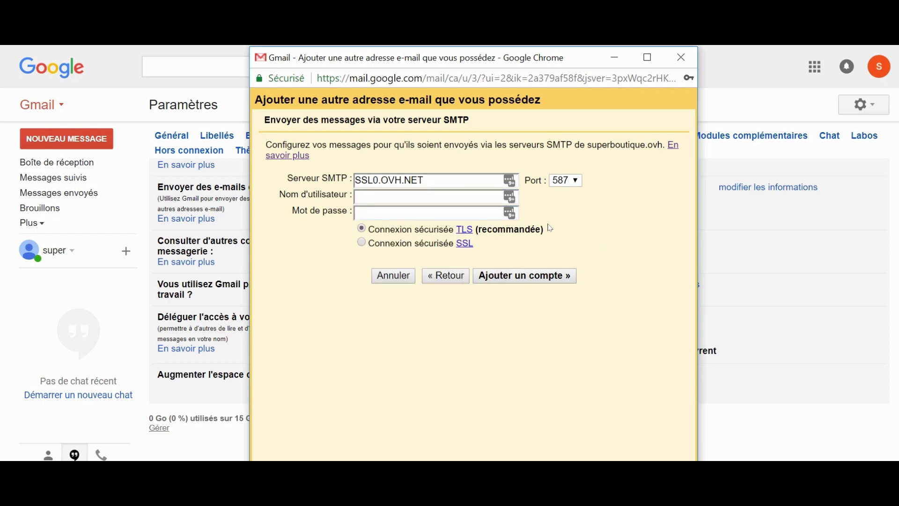
click(464, 177)
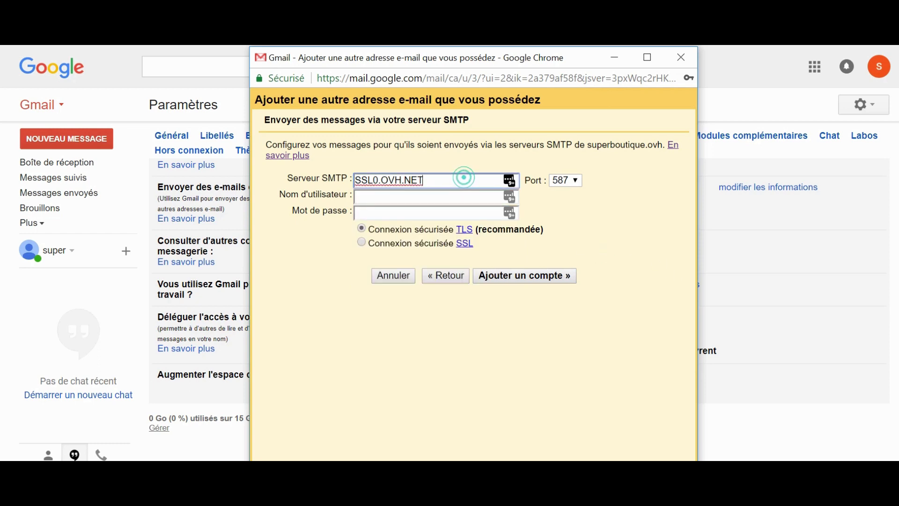
key(Tab)
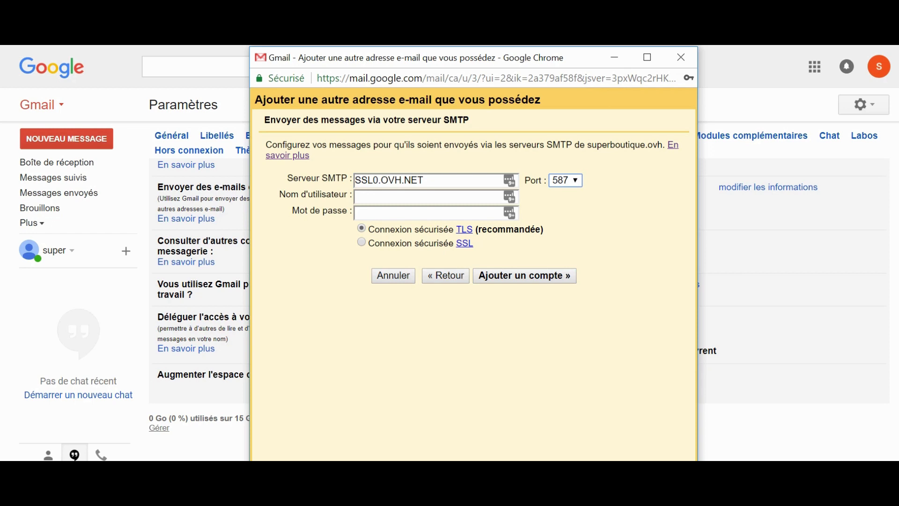
key(Tab)
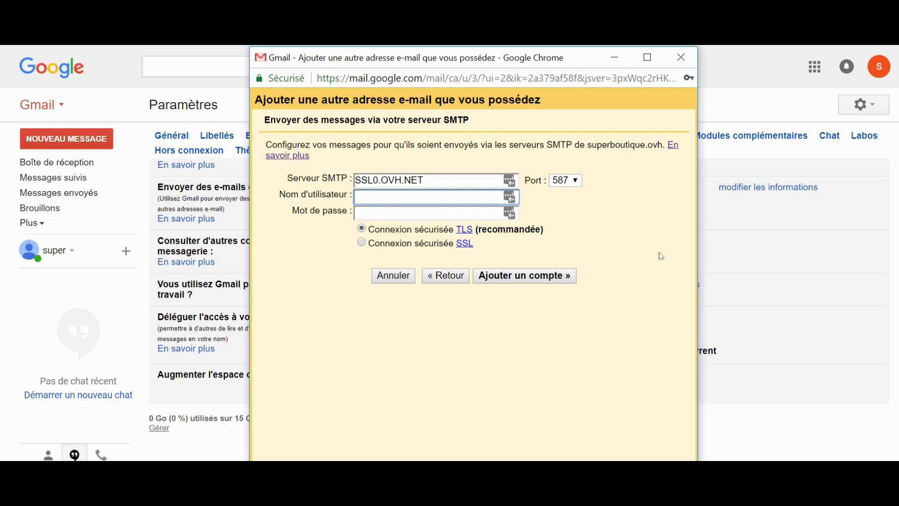
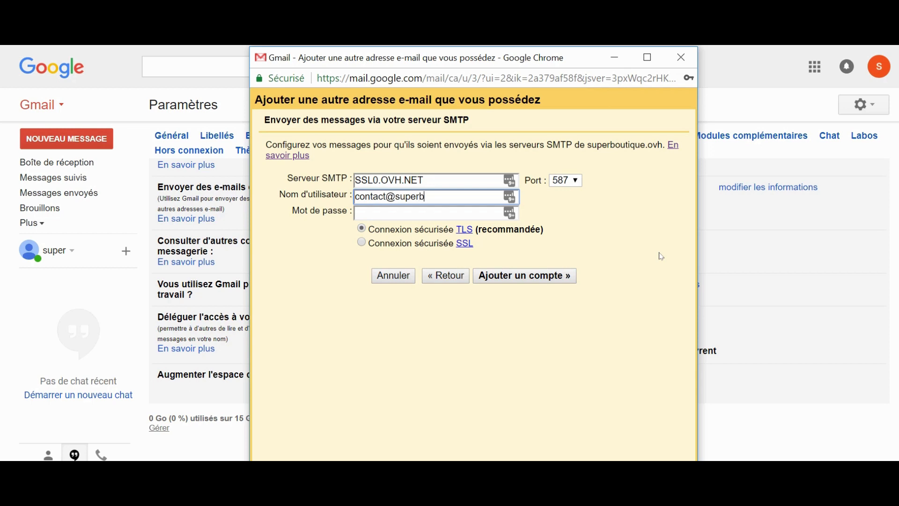
Step: Enter the contact mailbox as username and type the mailbox password
key(Tab)
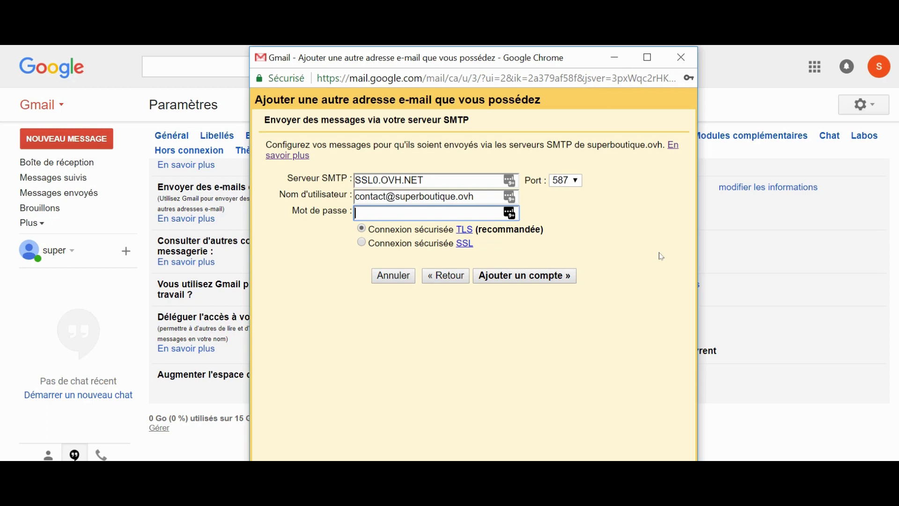
text(•••••••••)
Step: Select an SSL connection on port 465 and submit the SMTP settings
click(420, 248)
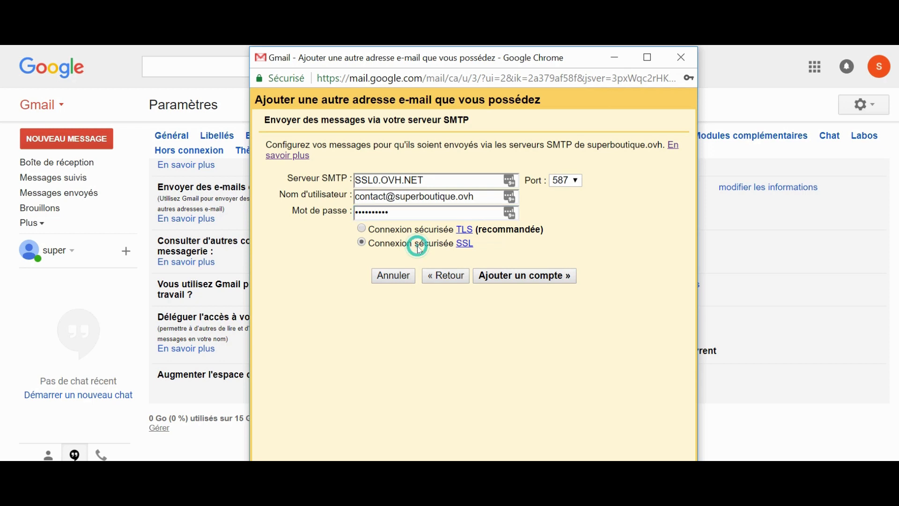
click(566, 180)
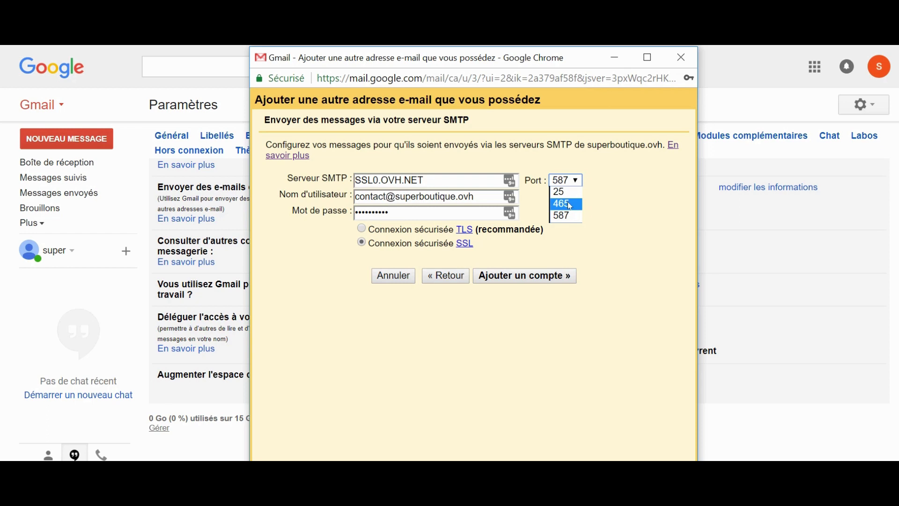
click(569, 204)
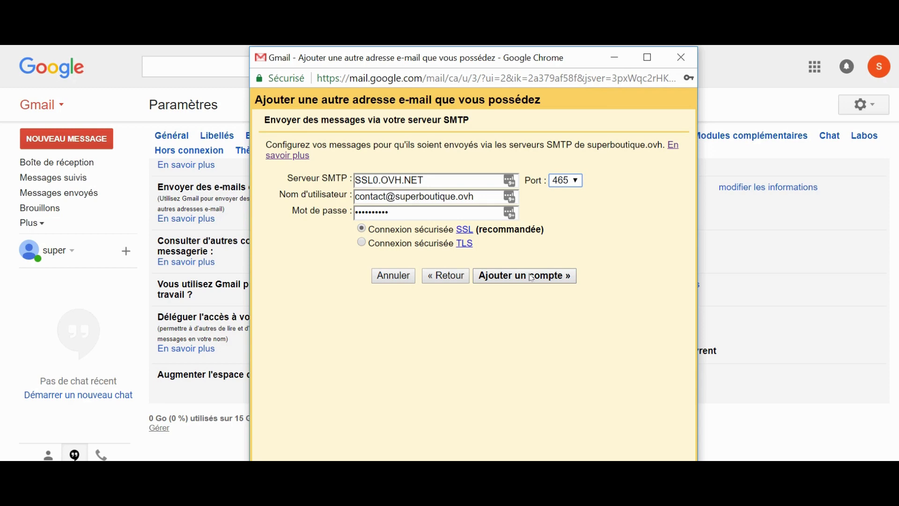
click(532, 278)
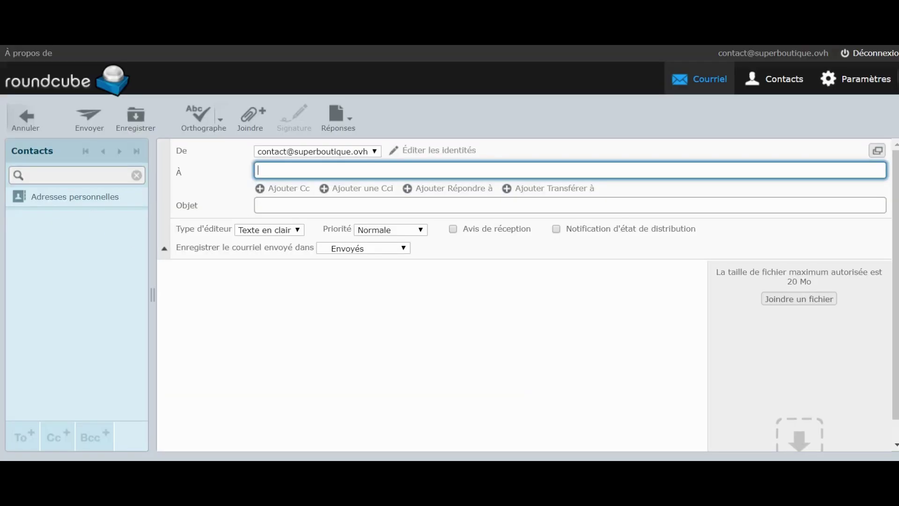
Step: Switch to the Roundcube webmail window once Gmail validates the SMTP credentials
click(257, 325)
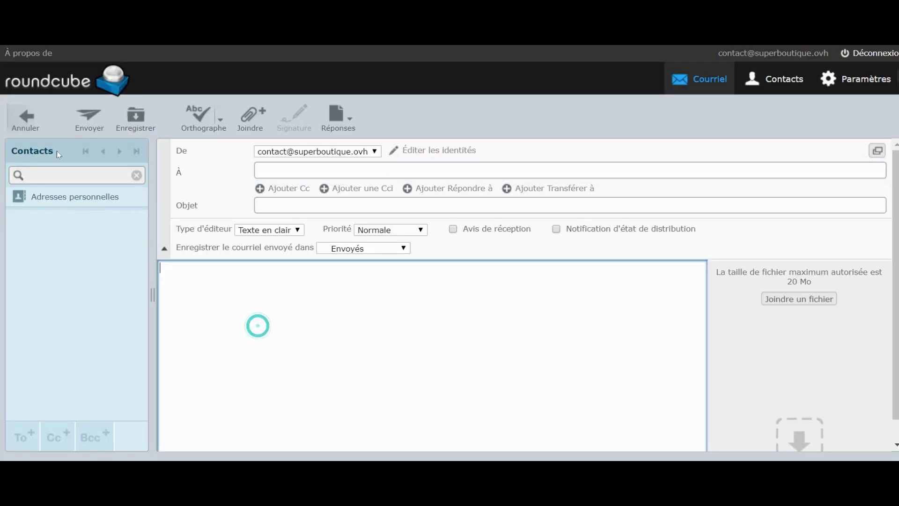
Step: Discard the draft, open the Gmail Confirmation email, copy its code, and return to Gmail's code field
click(9, 124)
click(67, 150)
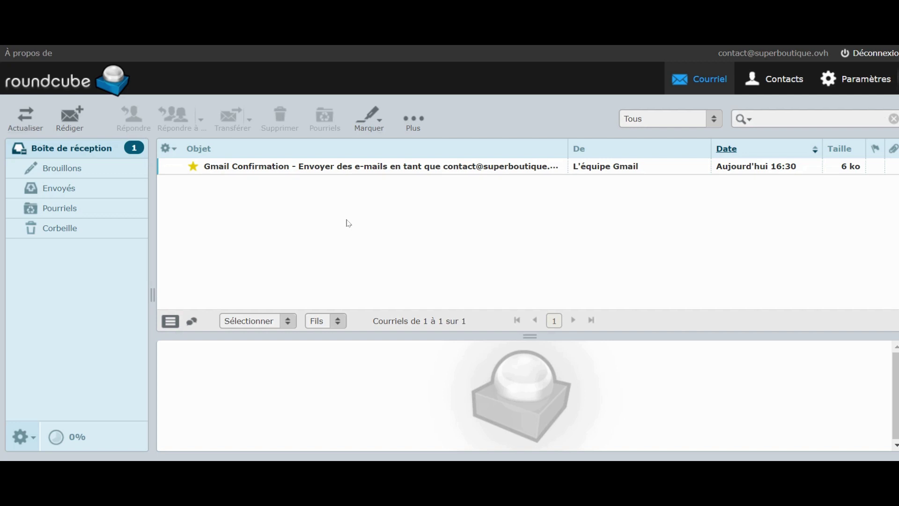
click(367, 168)
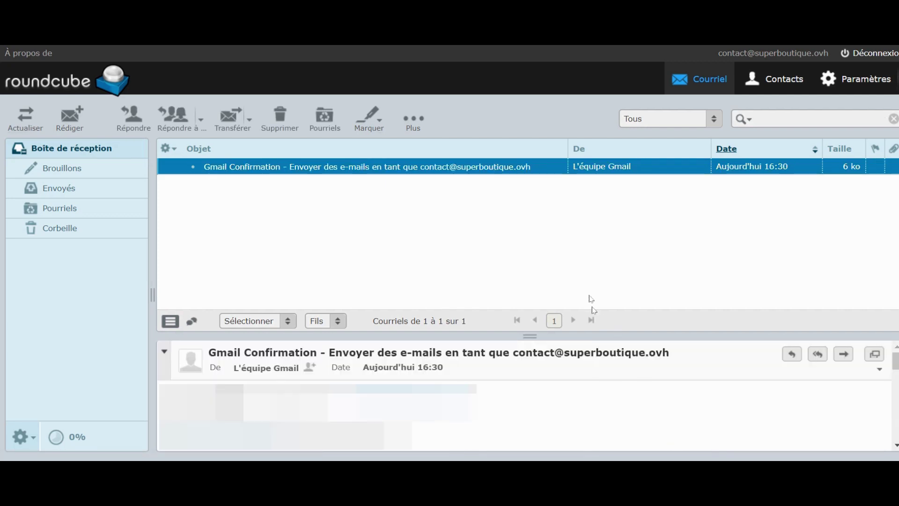
click(290, 412)
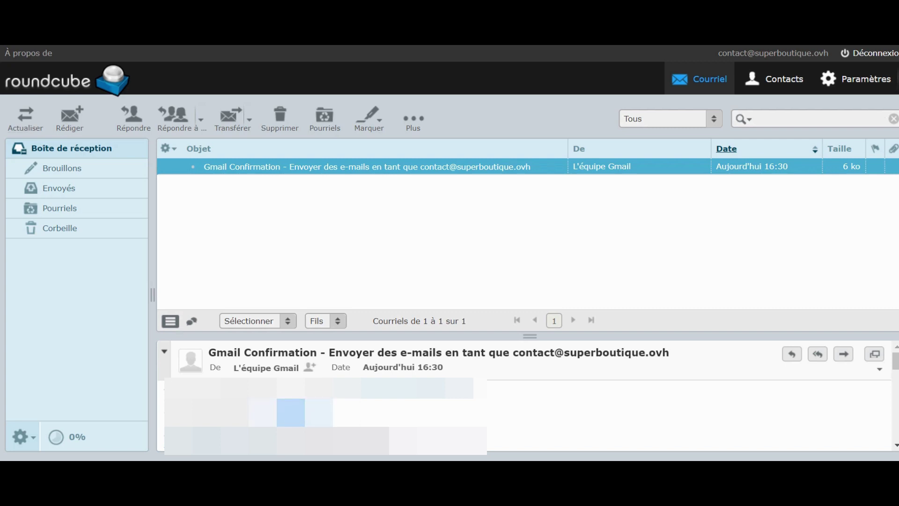
click(640, 412)
click(475, 246)
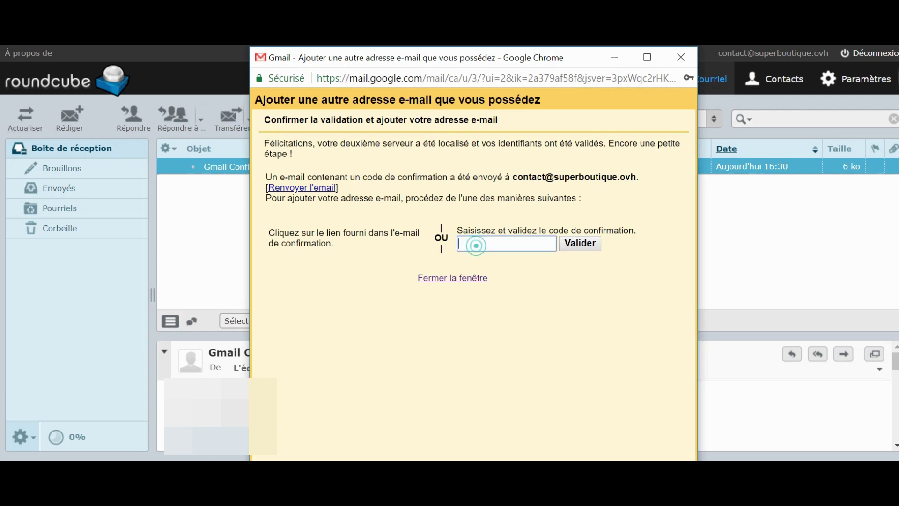
Step: Paste the confirmation code, validate it, and return to the Gmail inbox
key(ctrl+v)
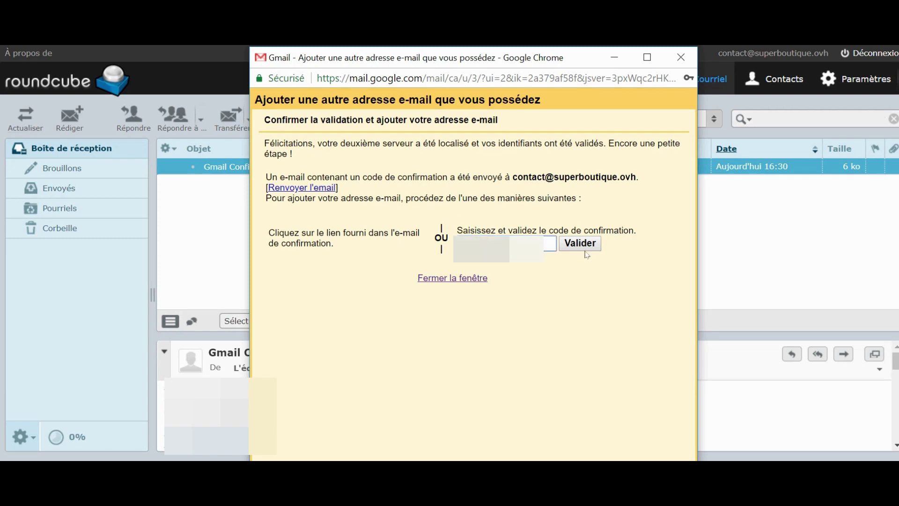
click(581, 246)
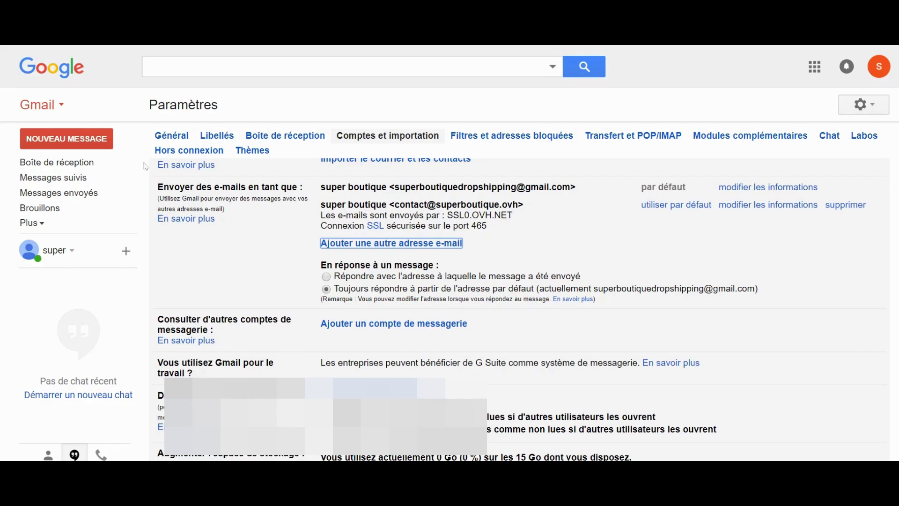
click(68, 164)
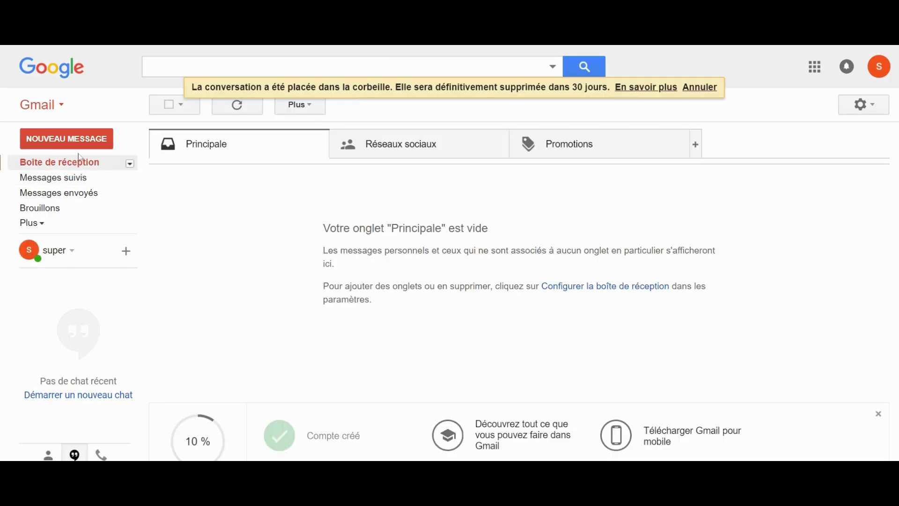
Step: Start a new message addressed to the shop's contact address, sent from that same address
click(79, 143)
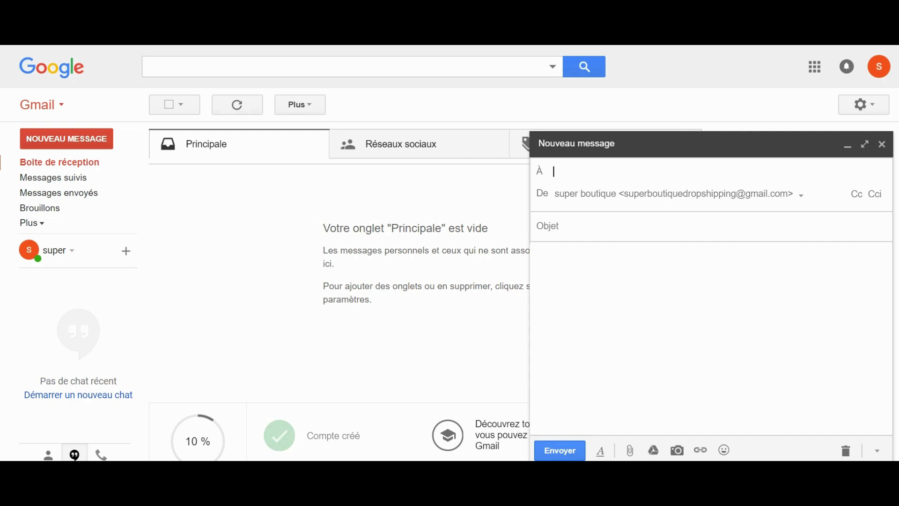
text(cont)
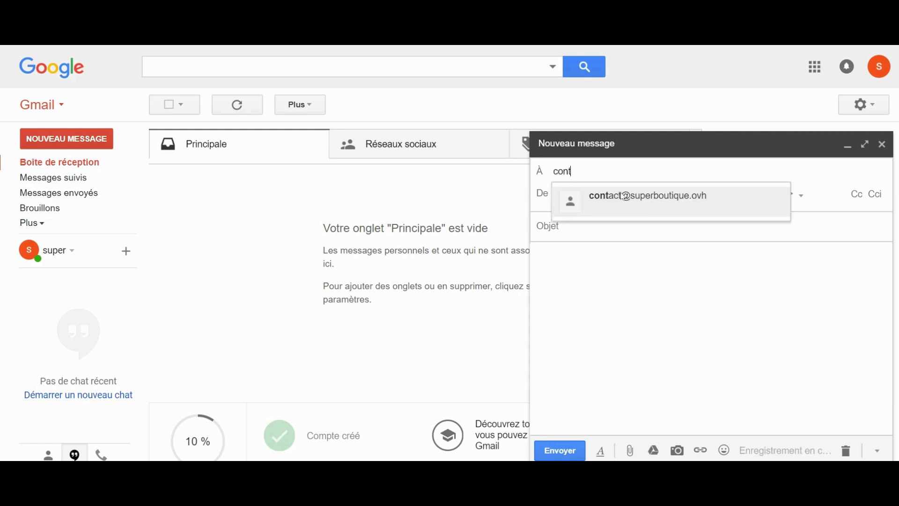
click(616, 195)
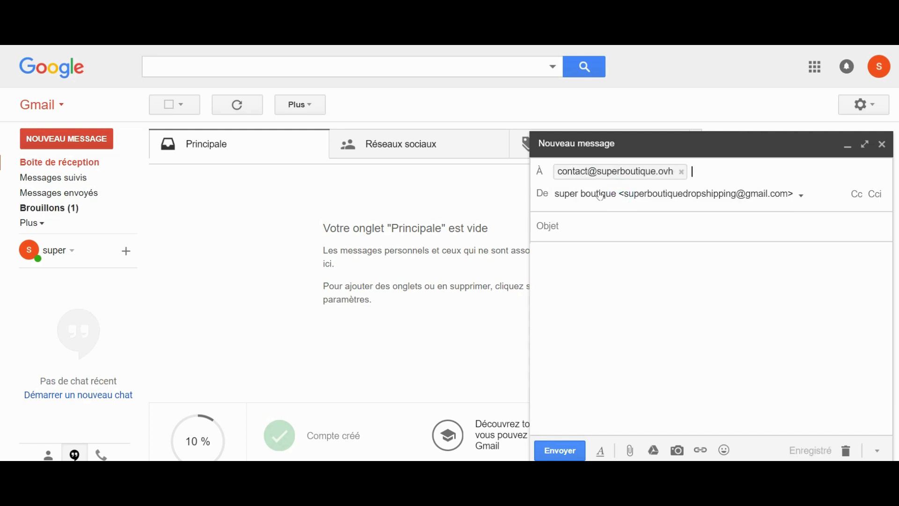
click(721, 196)
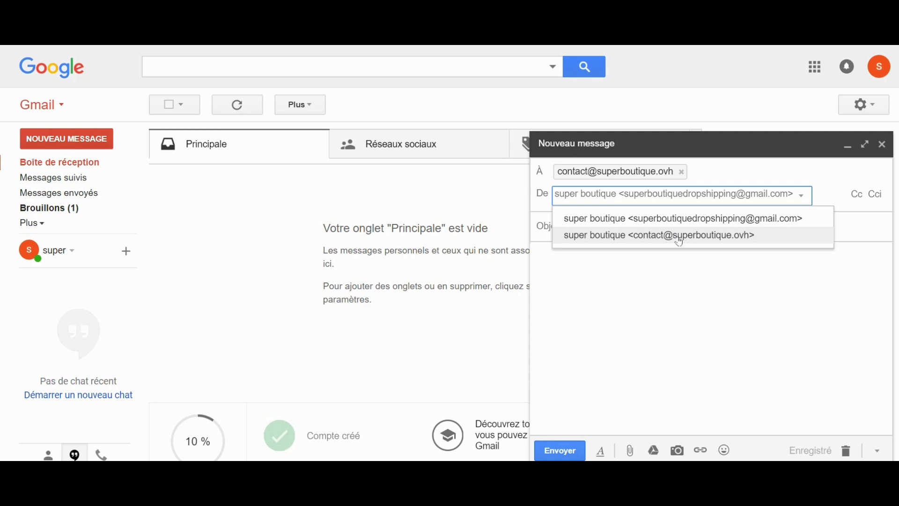
click(679, 238)
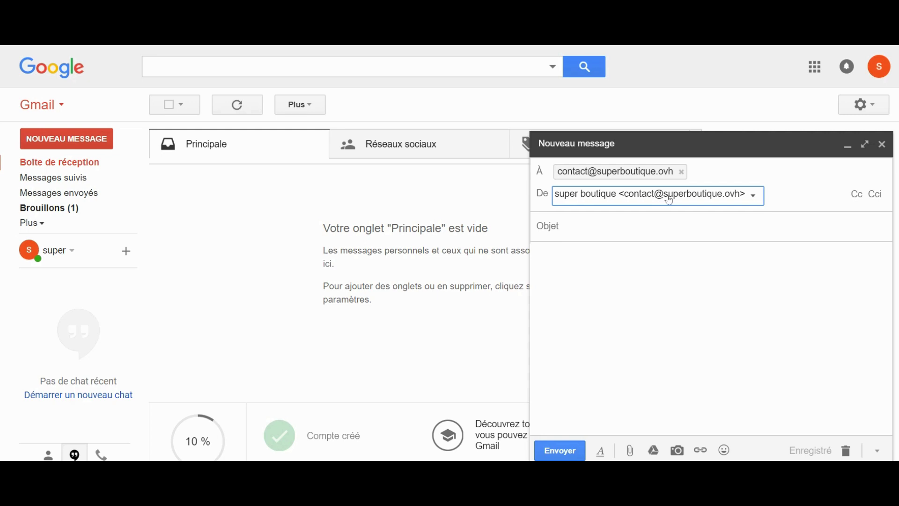
Step: Use 'test' as subject and body, then send the message
click(564, 219)
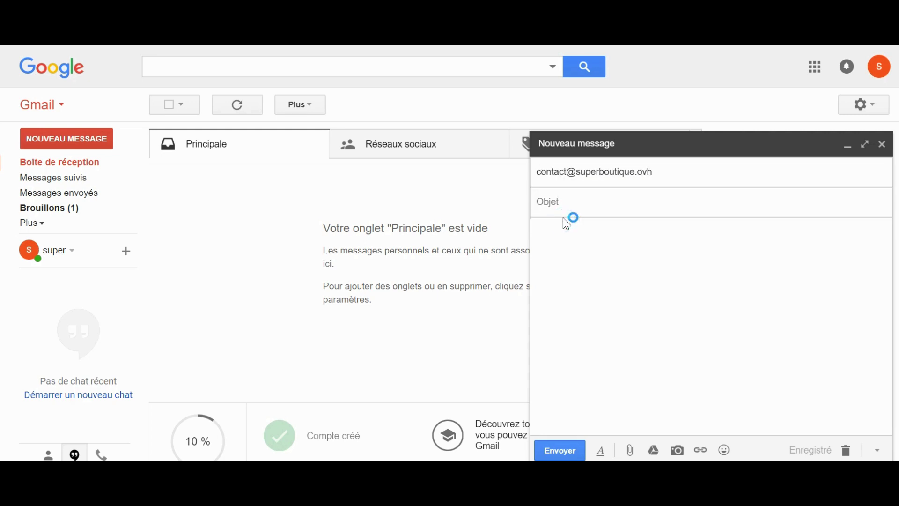
text(test)
click(567, 263)
text(test)
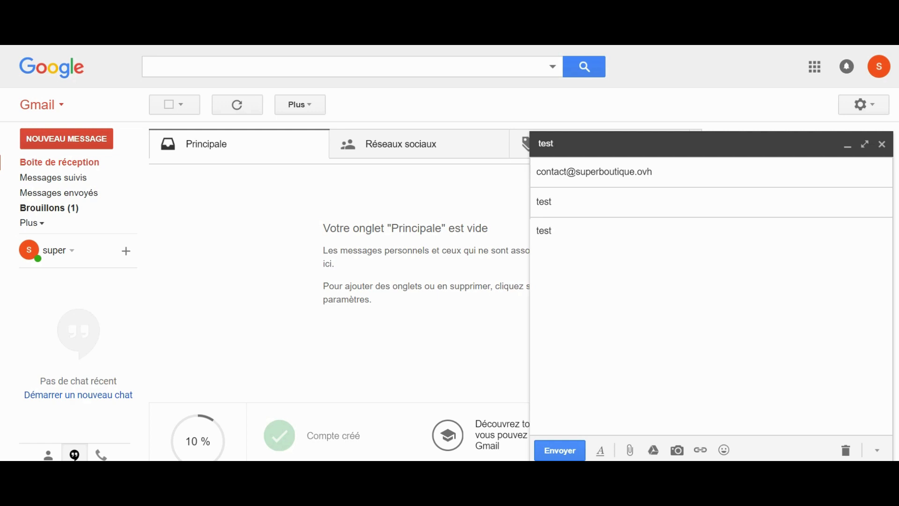
click(561, 452)
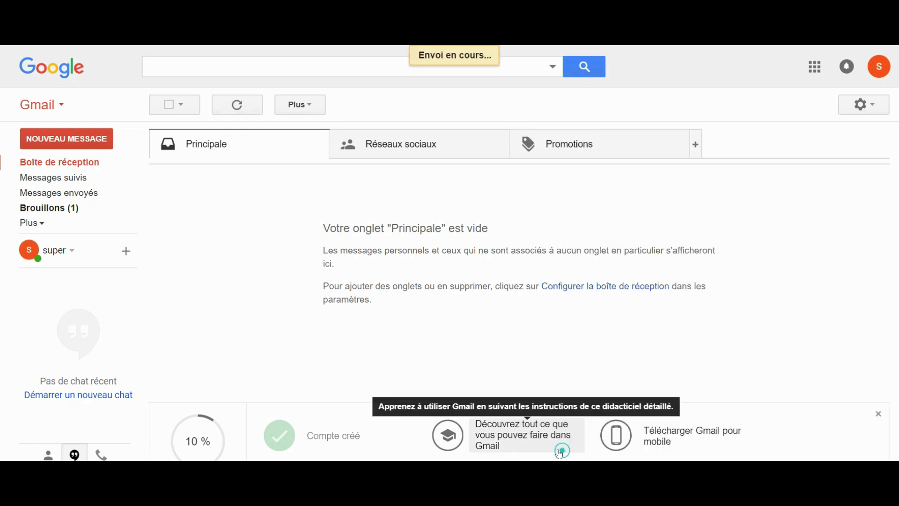
Step: Open the 'test' message in the inbox to confirm it arrived from the shop's contact address
click(26, 165)
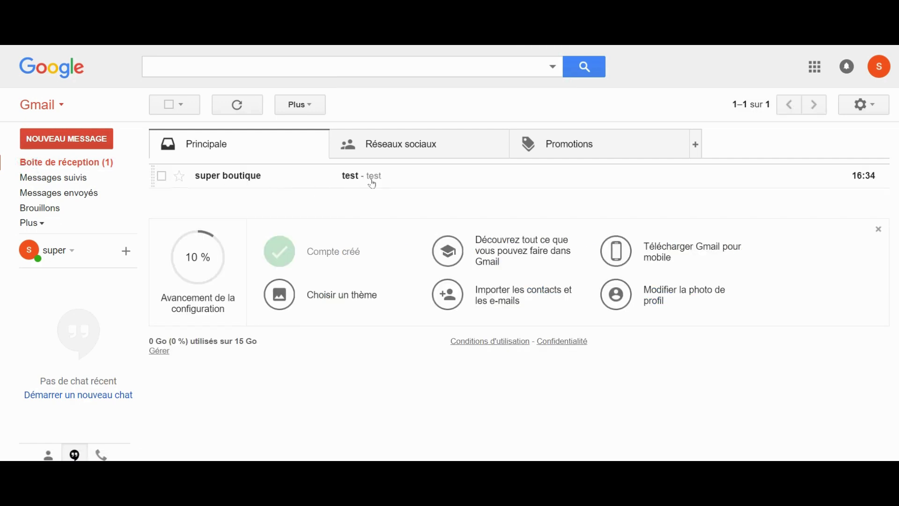
click(236, 178)
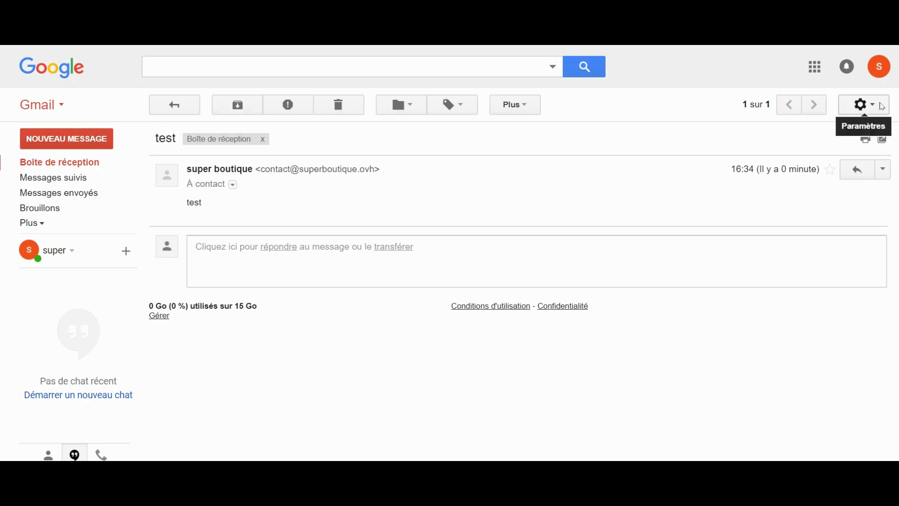
Step: In Paramètres > Comptes et importation, set the shop's contact address as the default send-as address
click(879, 104)
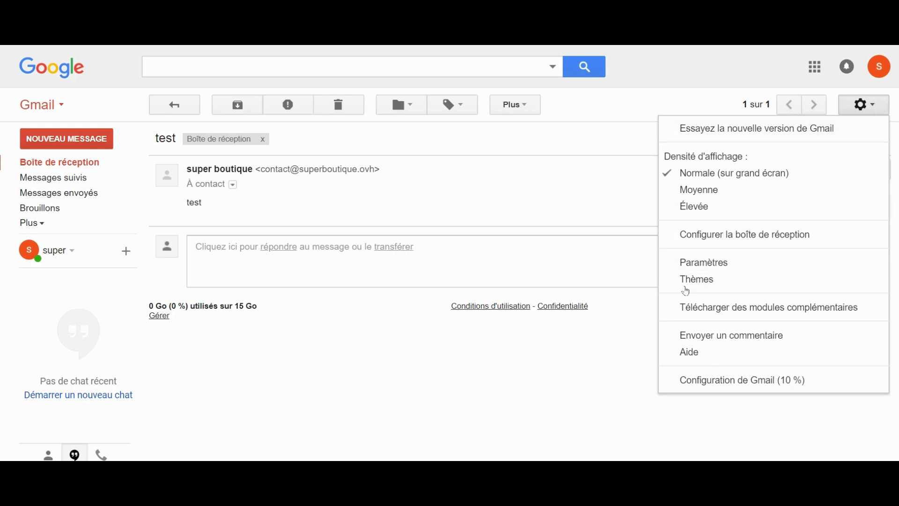
click(704, 265)
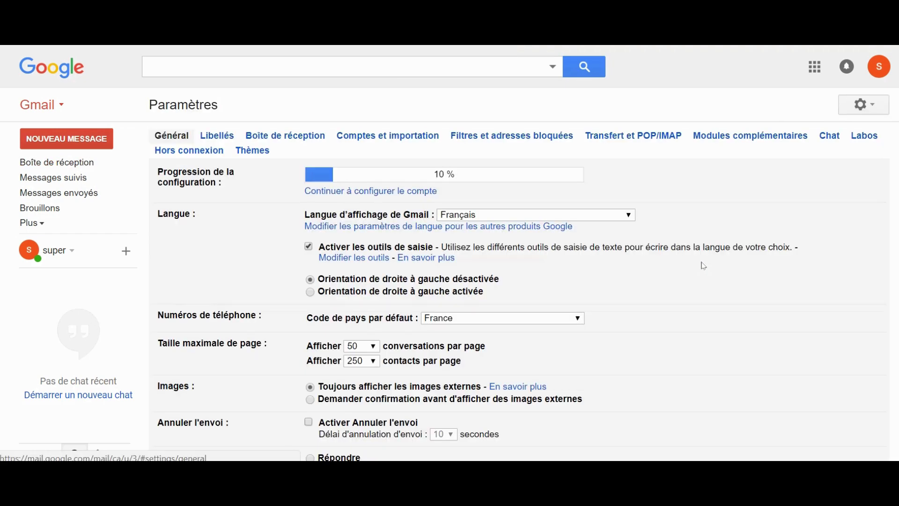
click(286, 136)
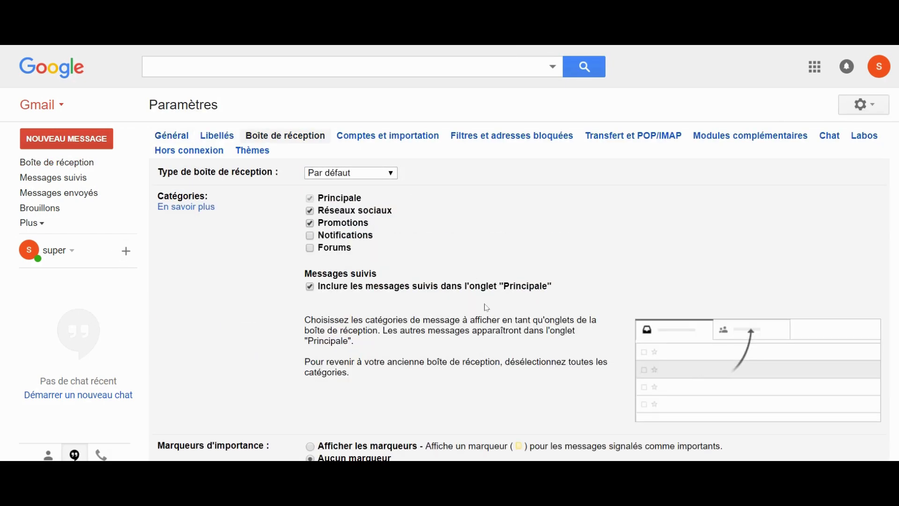
click(393, 140)
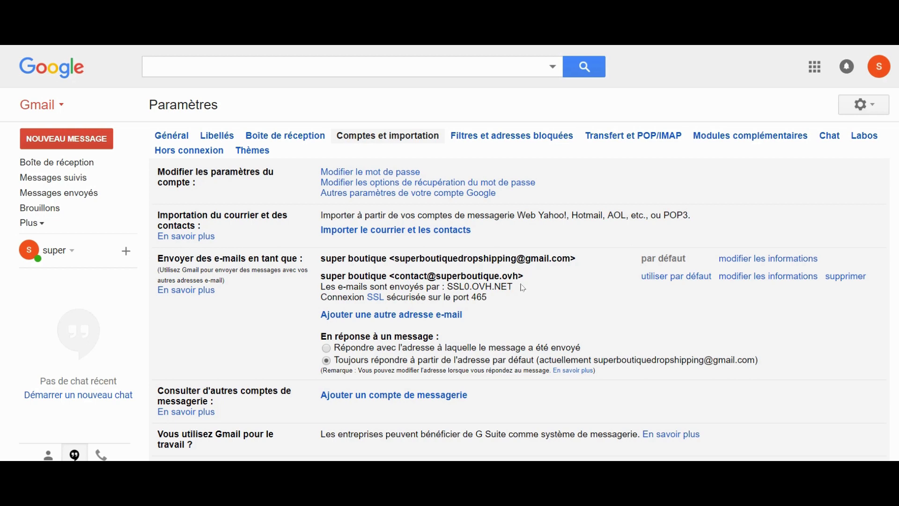
click(665, 280)
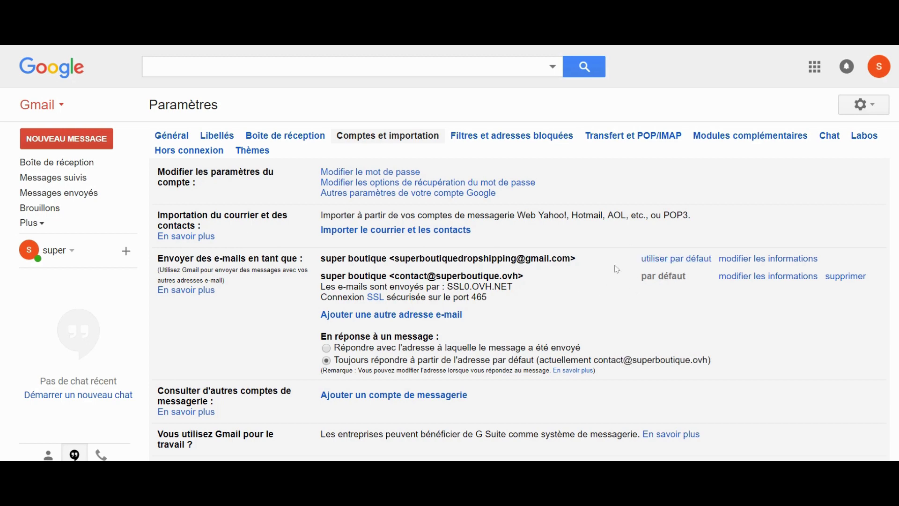
scroll(573, 268, down, 5)
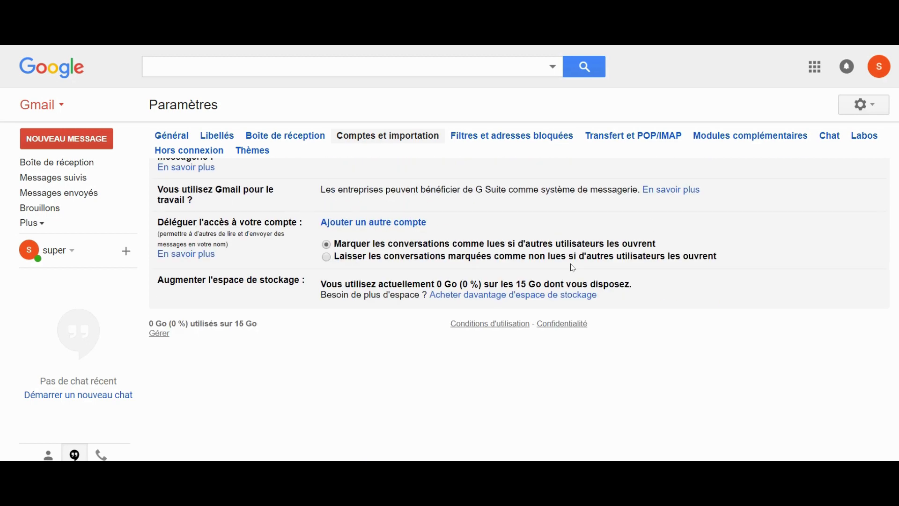
scroll(573, 268, up, 4)
scroll(573, 268, down, 5)
scroll(698, 269, up, 5)
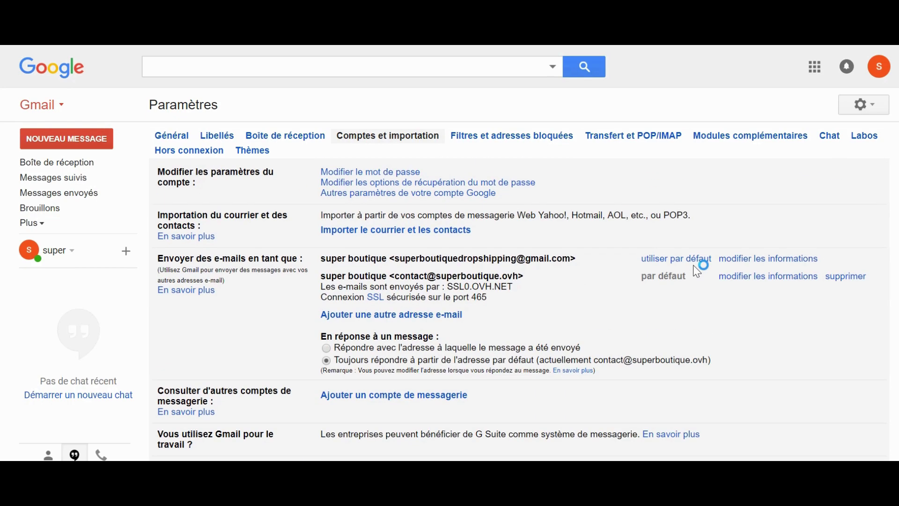
click(172, 135)
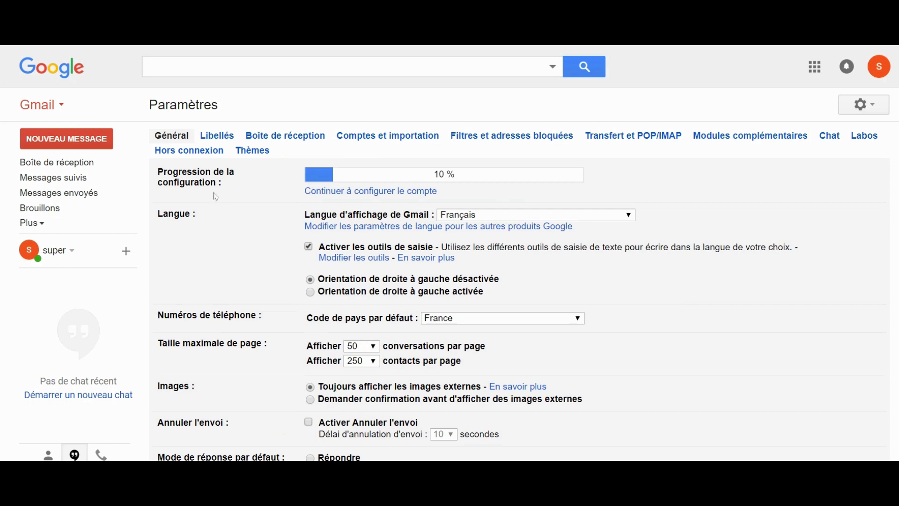
Step: Return to Boîte de réception and start a Nouveau message to check the default De address
click(52, 162)
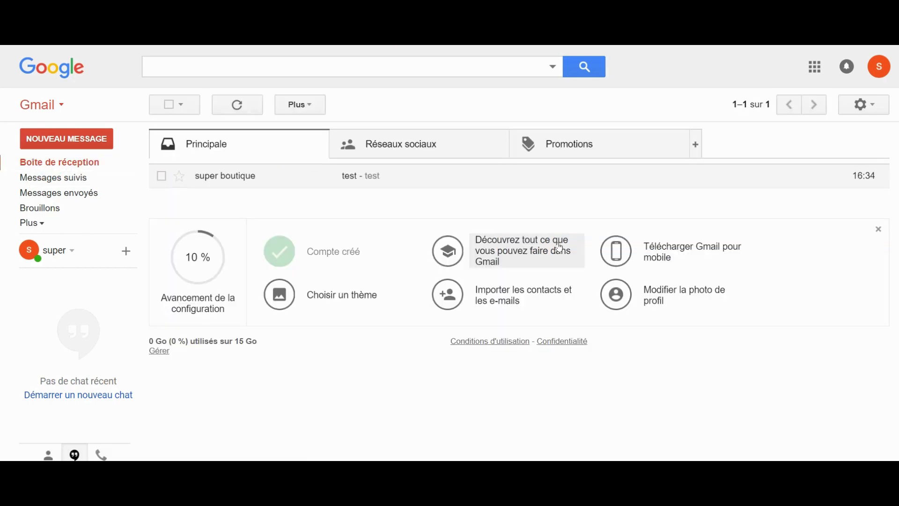
click(65, 140)
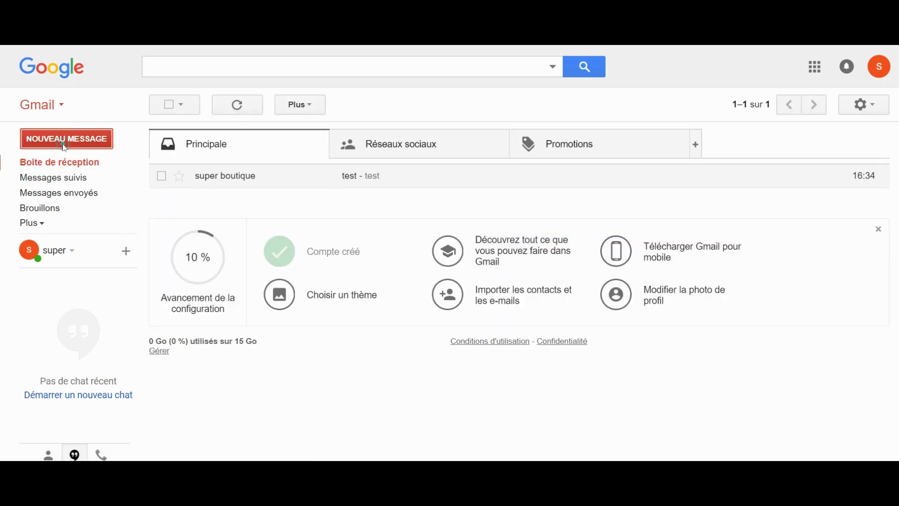